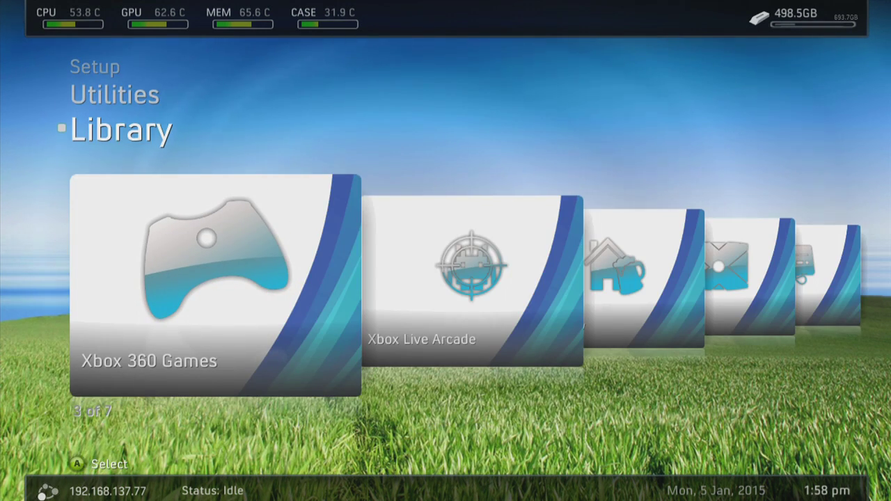
- Move up from the empty Xbox 360 Games library to the Setup row with Settings and Skins
key(Up)
key(Up)
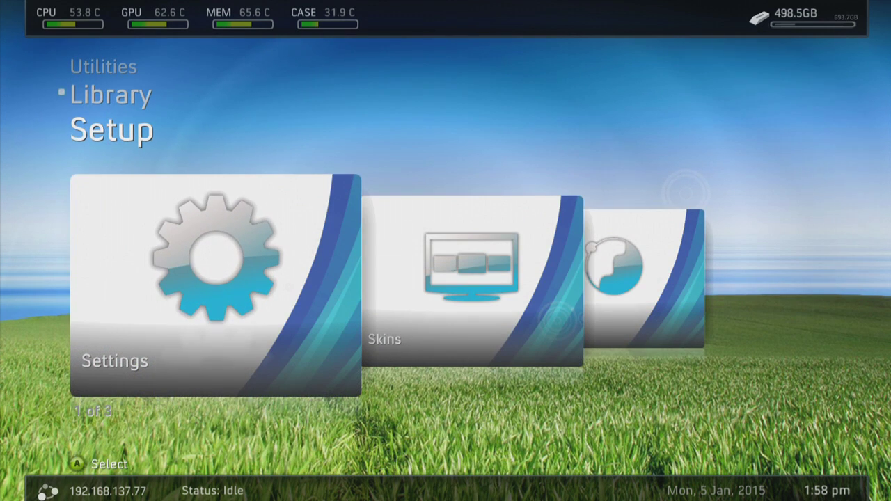
- Open the game path list in Content Settings and start adding a new path
key(Return)
key(Return)
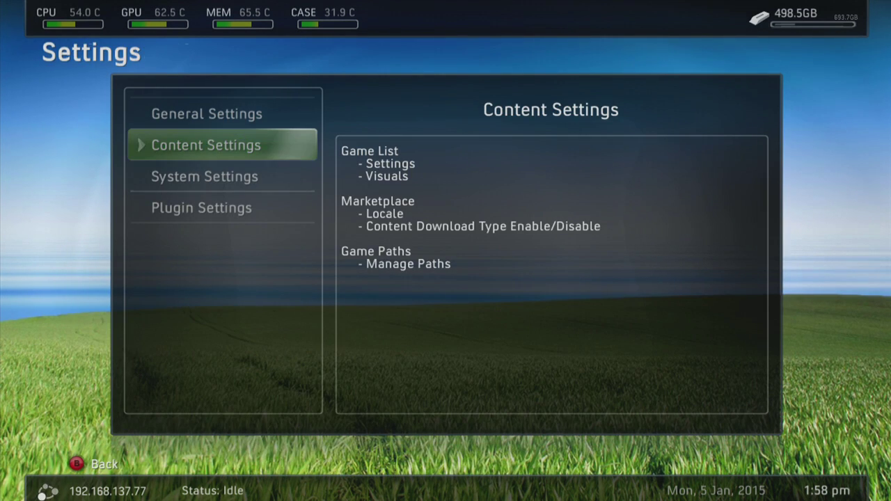
key(Right)
key(Down)
key(Down)
key(Down)
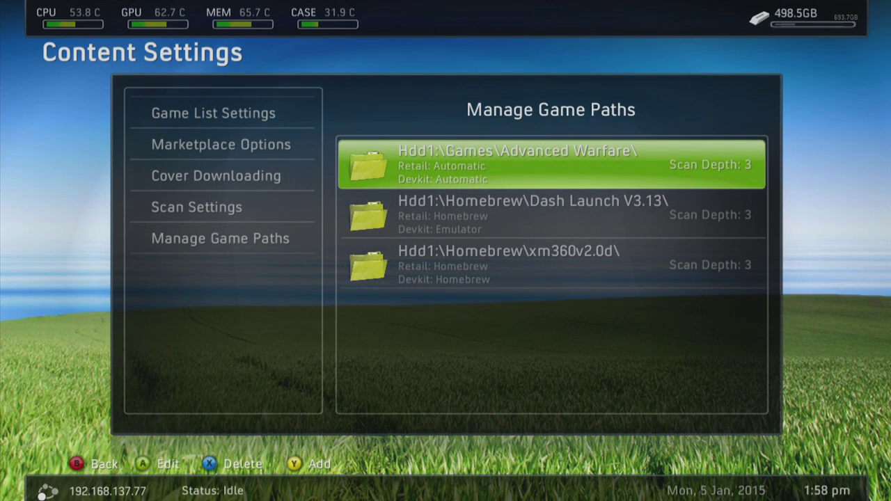
key(y)
- Tick Xbox 360 for both Retail and Devkit content on the new path
key(Down)
key(Down)
key(Right)
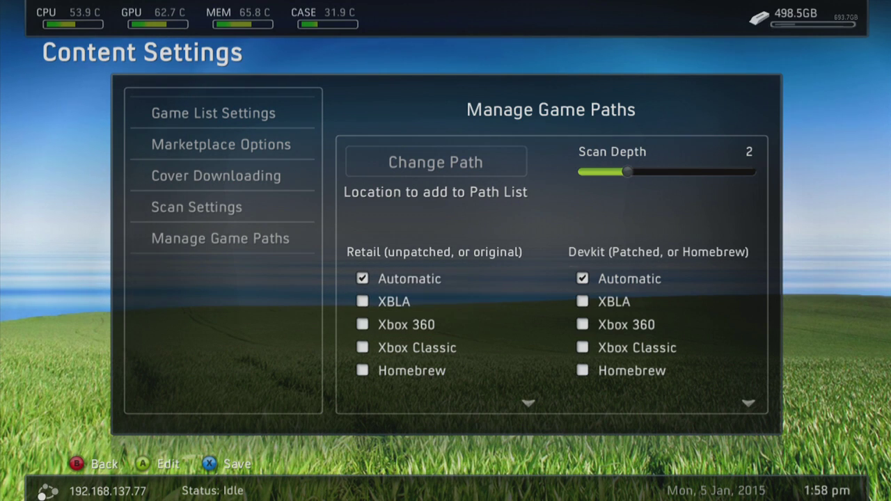
key(Down)
key(Down)
key(Left)
key(a)
key(Right)
key(a)
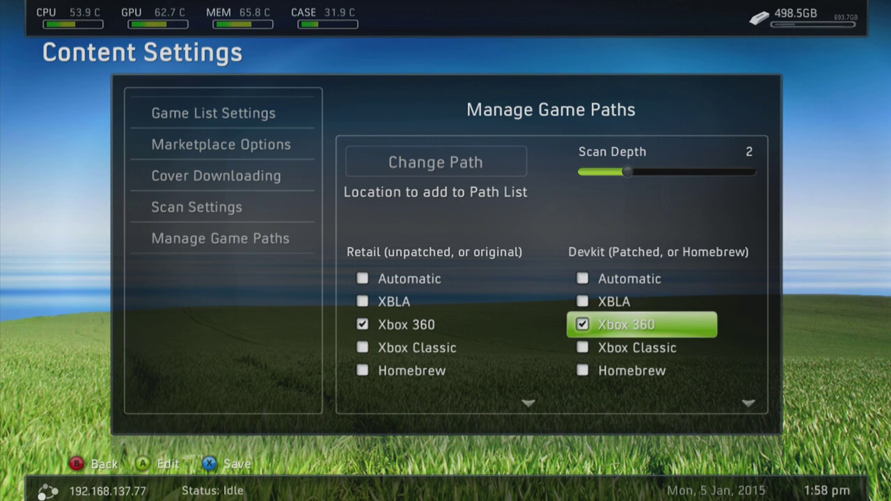
key(Left)
key(Right)
key(Left)
key(Right)
key(Left)
key(Up)
key(Up)
key(Up)
- Browse the Drive List to Hdd1:\Games\Black Ops 1\ and select it as the path folder
key(a)
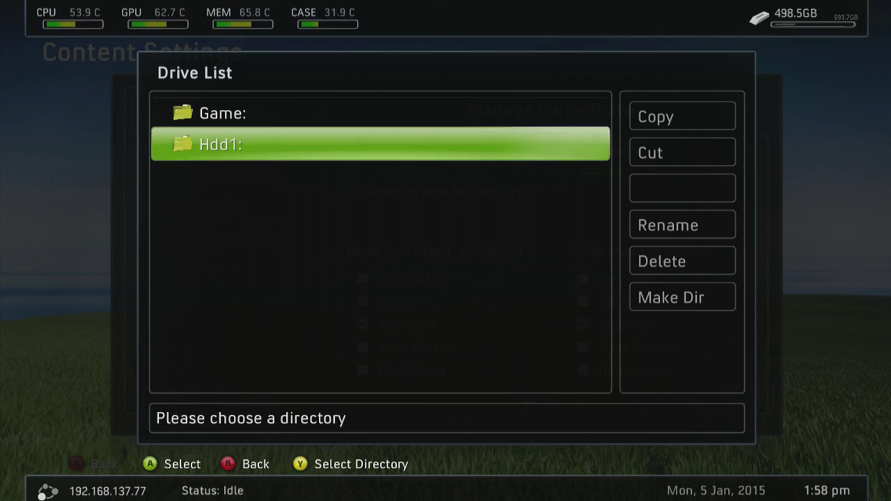
key(a)
key(Down)
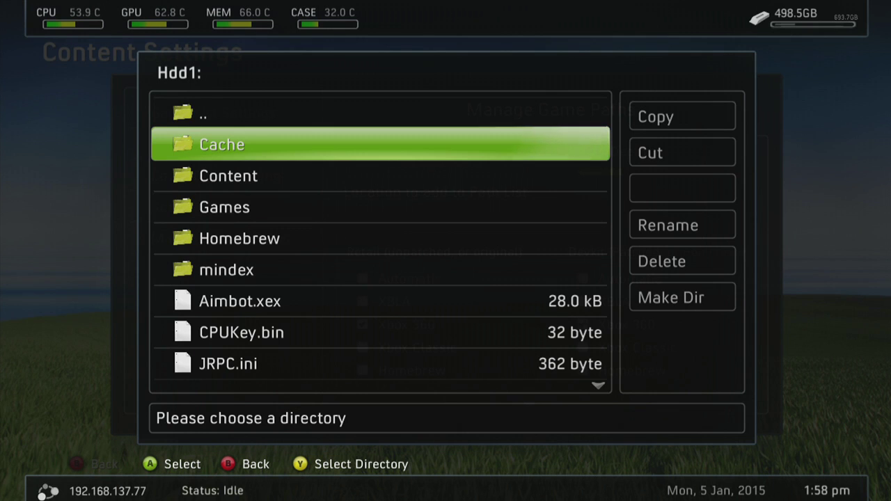
key(Down)
key(Down)
key(a)
key(Down)
key(Down)
key(a)
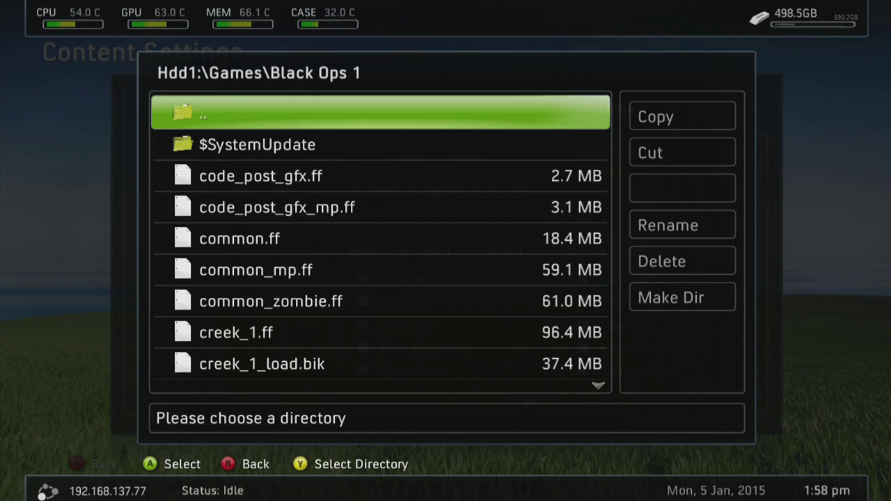
key(y)
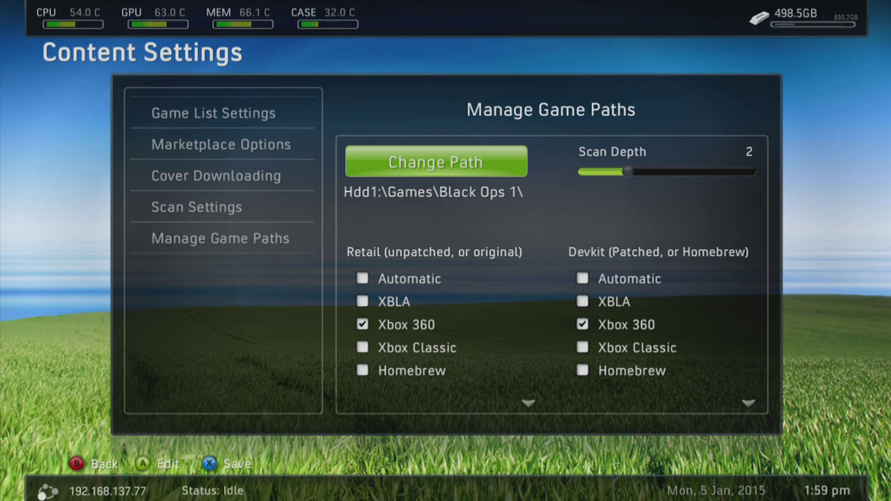
- Raise the scan depth to 3, save the Black Ops 1 path, and back out of Content Settings
key(Down)
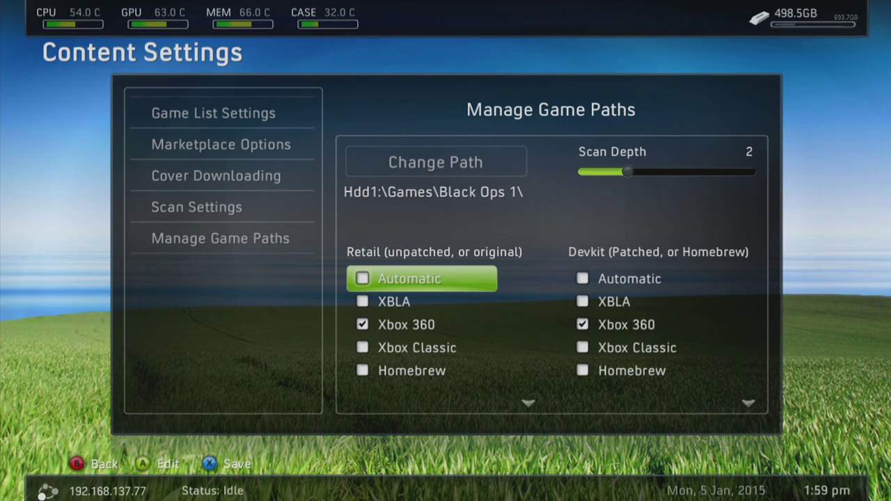
key(Right)
key(Down)
key(Down)
key(Up)
key(Up)
key(Up)
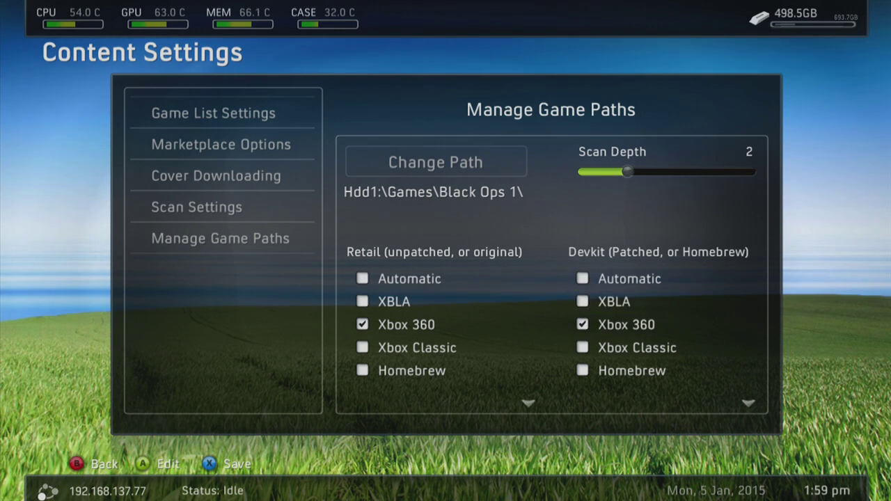
key(Down)
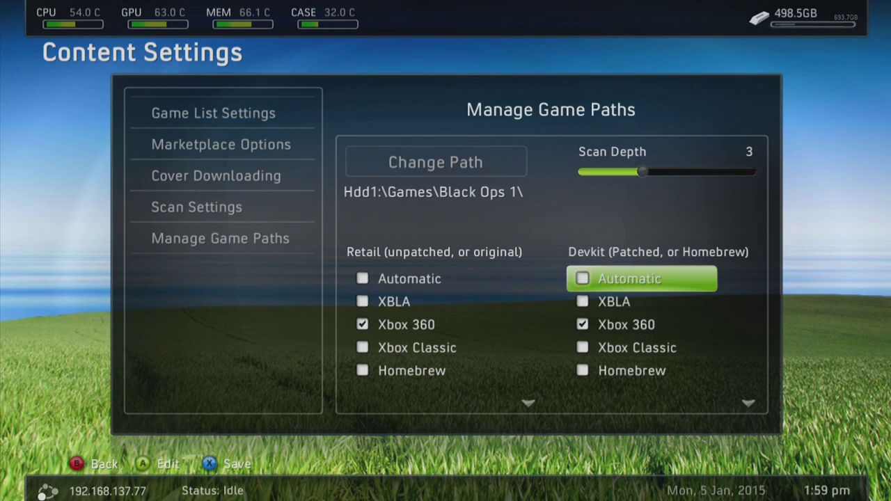
key(Escape)
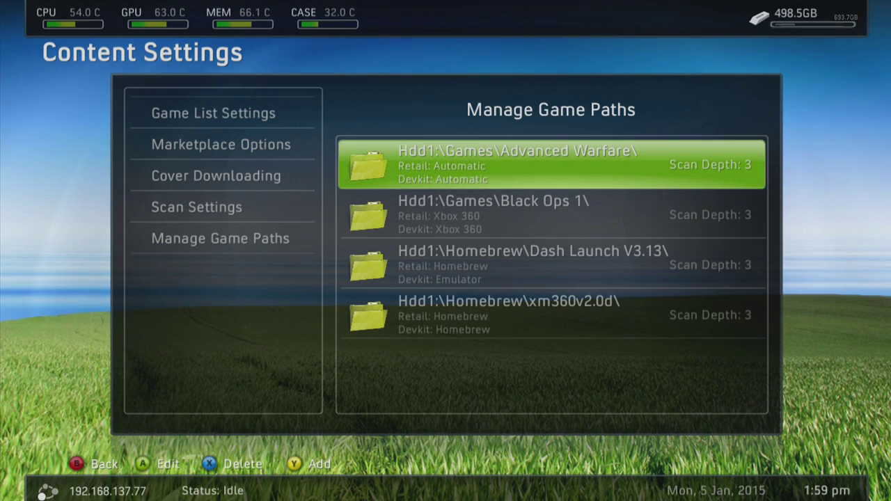
key(Escape)
key(Escape)
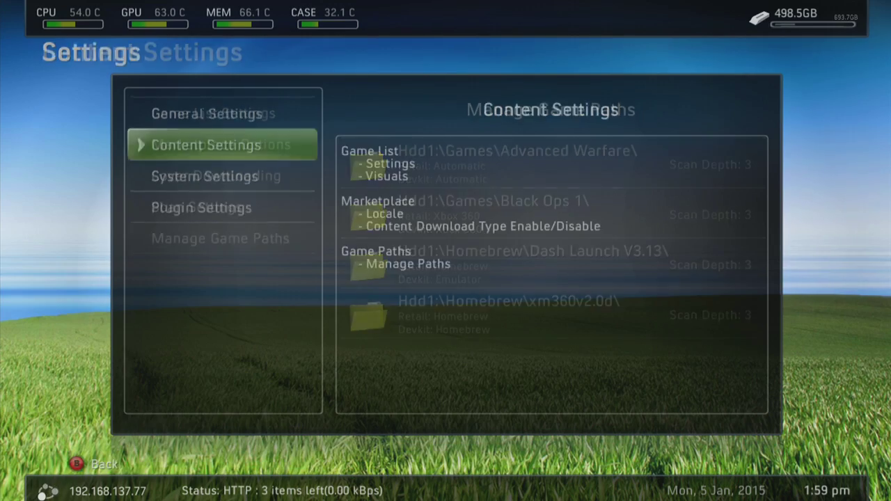
key(Escape)
- Check Call of Duty: Black Ops is listed in Xbox 360 Games, cycling cover layouts twice, then return
key(Down)
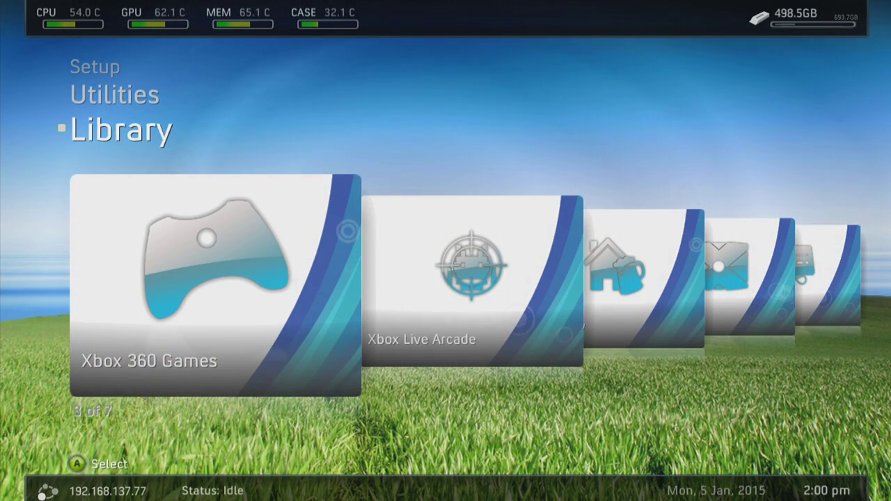
key(Return)
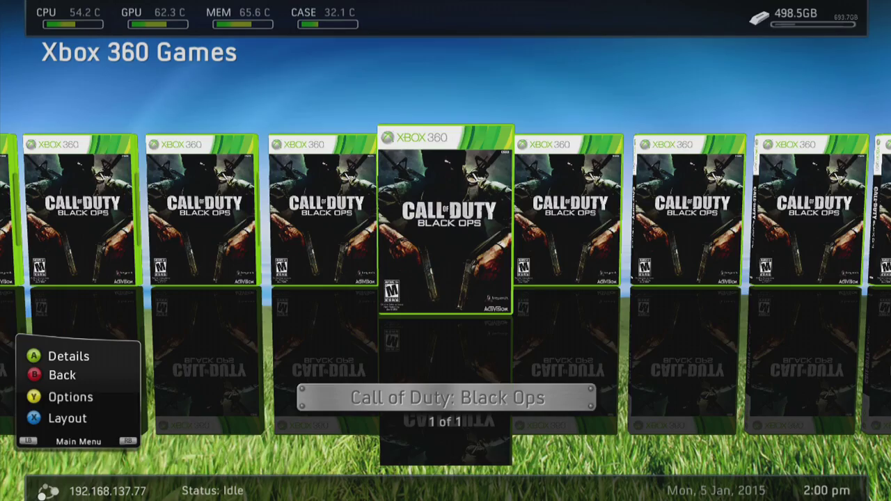
key(x)
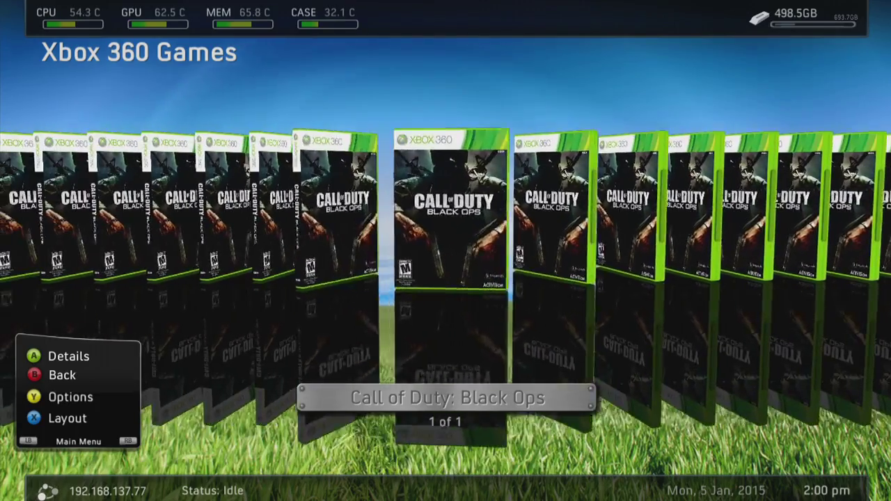
key(x)
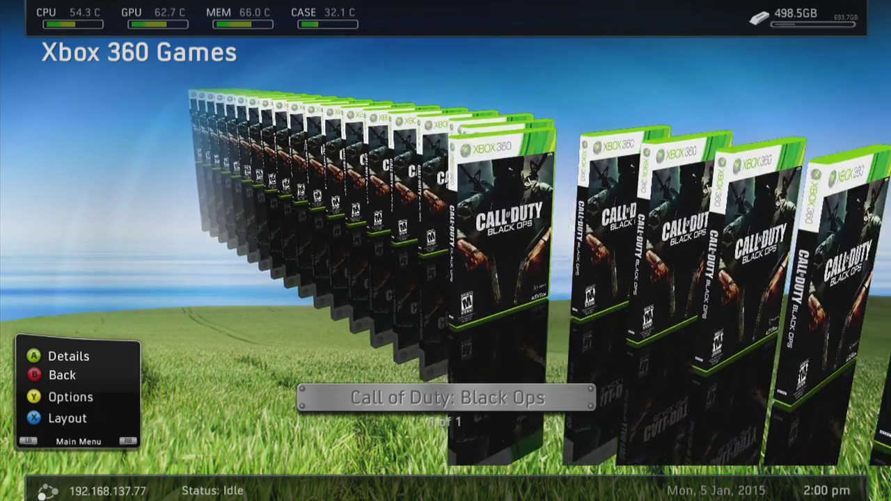
key(Escape)
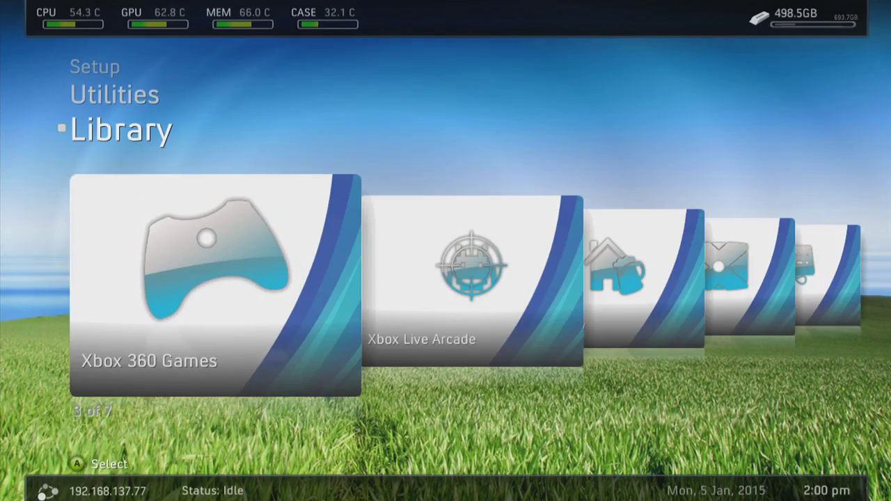
- Go to Settings > Content Settings > Manage Game Paths from the Library
key(Up)
key(Up)
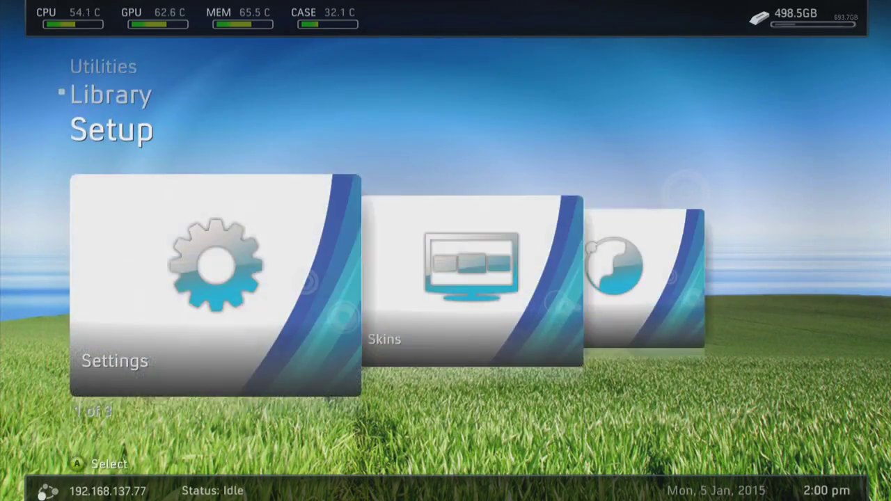
key(Return)
key(Down)
key(Down)
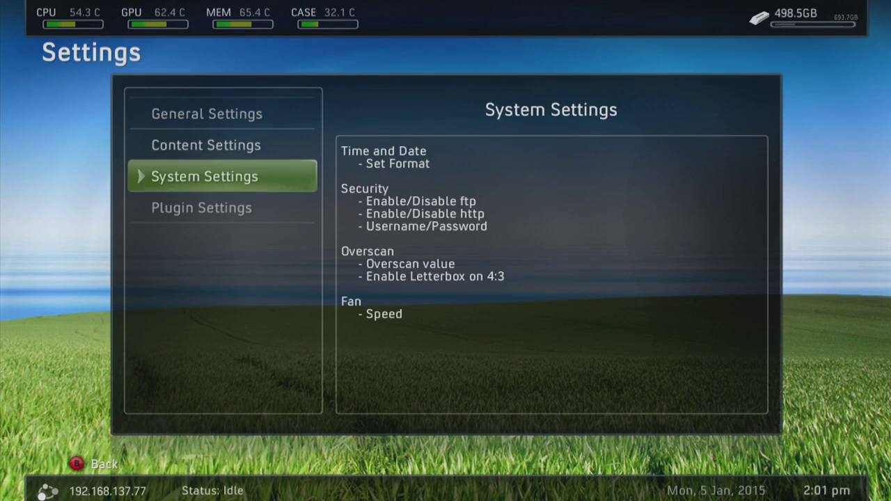
key(Up)
key(Return)
key(Down)
key(Down)
key(Down)
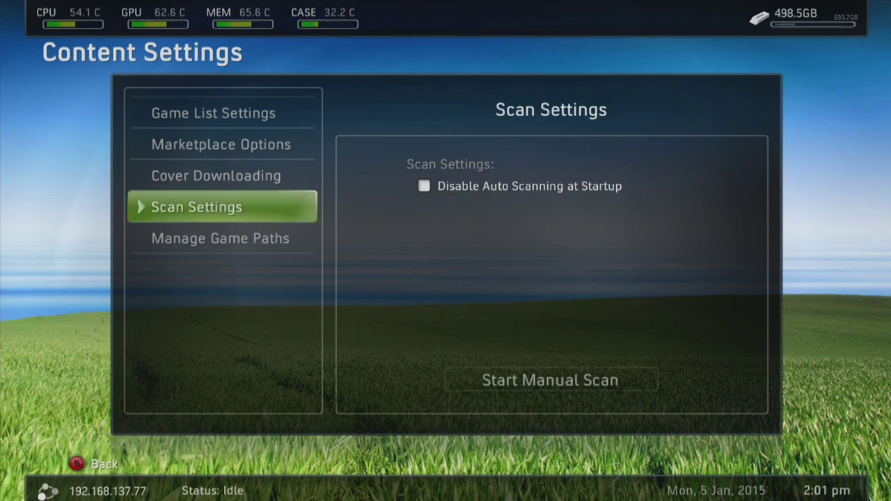
key(Down)
key(Return)
key(Down)
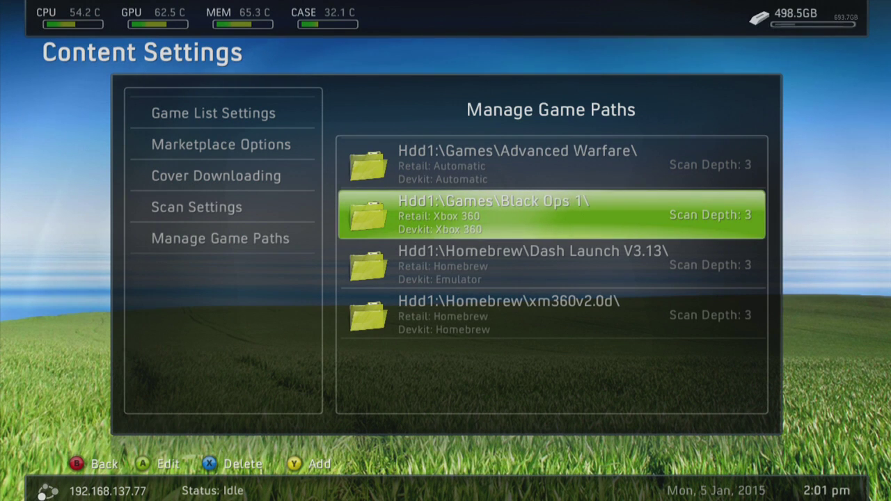
key(Down)
- Add another game path with Xbox 360 ticked for Retail and Devkit, then choose its folder
key(y)
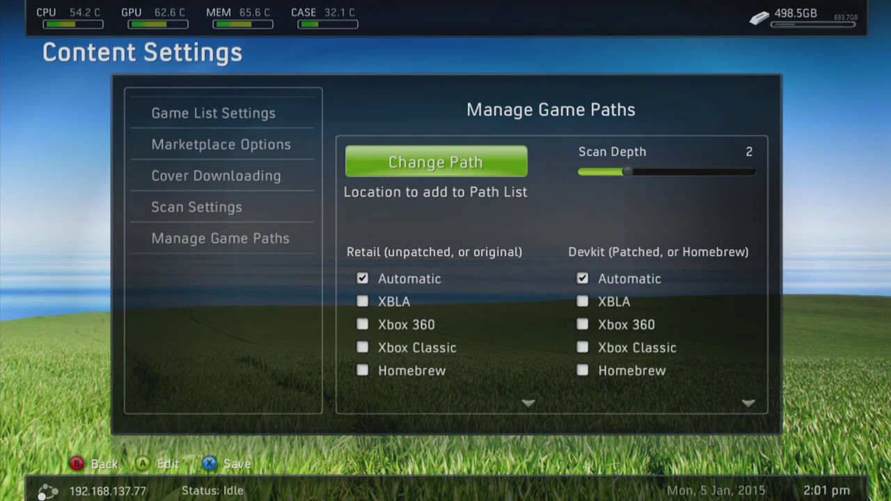
key(Down)
key(Down)
key(Down)
key(Return)
key(Right)
key(Down)
key(Down)
key(Return)
key(Left)
key(Up)
key(Up)
key(Up)
key(Return)
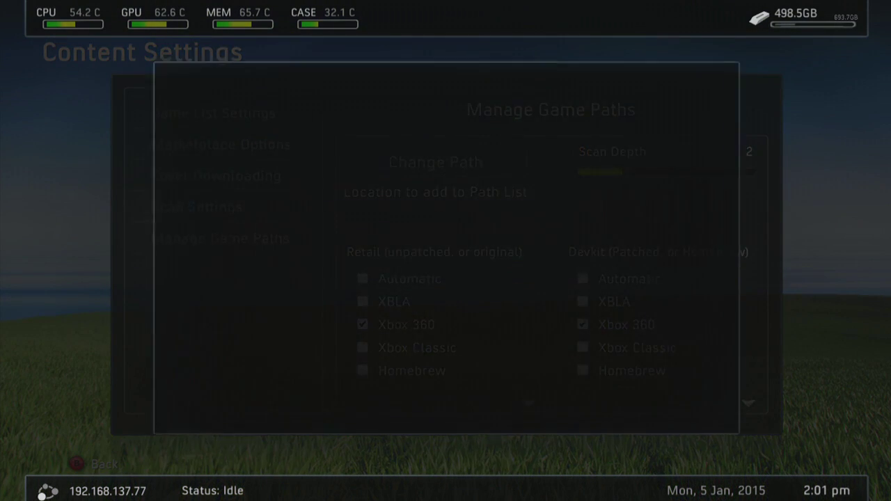
- Select Hdd1:\Games\Black Ops 2\ as the new game path's folder
key(Down)
key(Return)
key(Down)
key(Down)
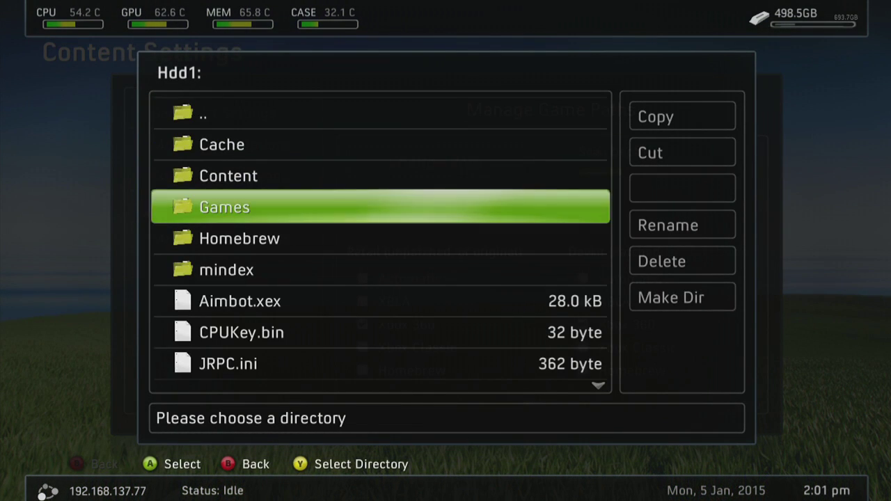
key(Return)
key(Down)
key(Down)
key(Down)
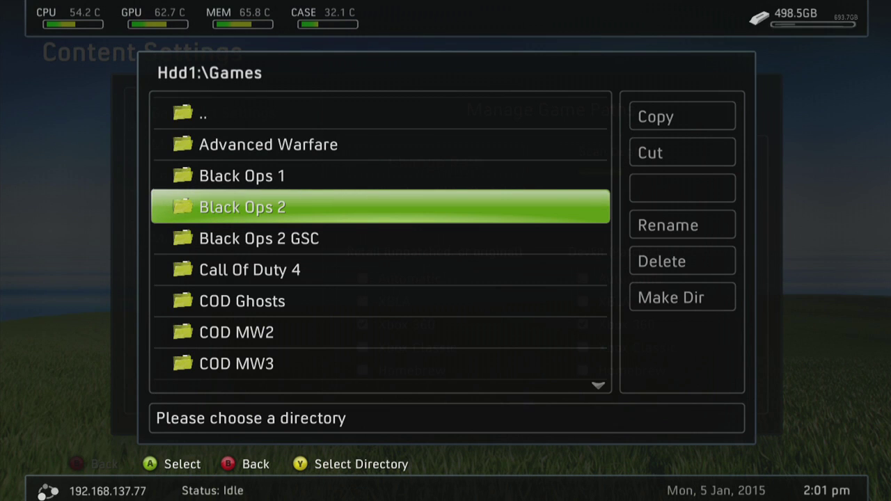
key(Return)
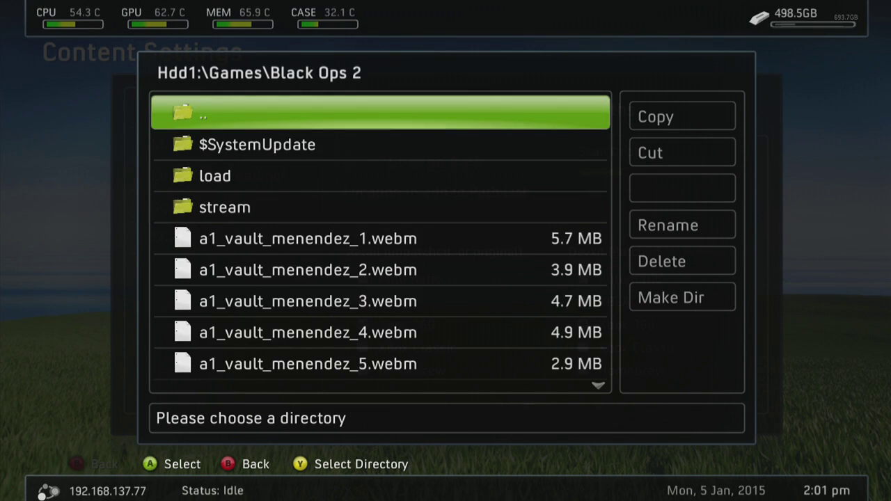
key(y)
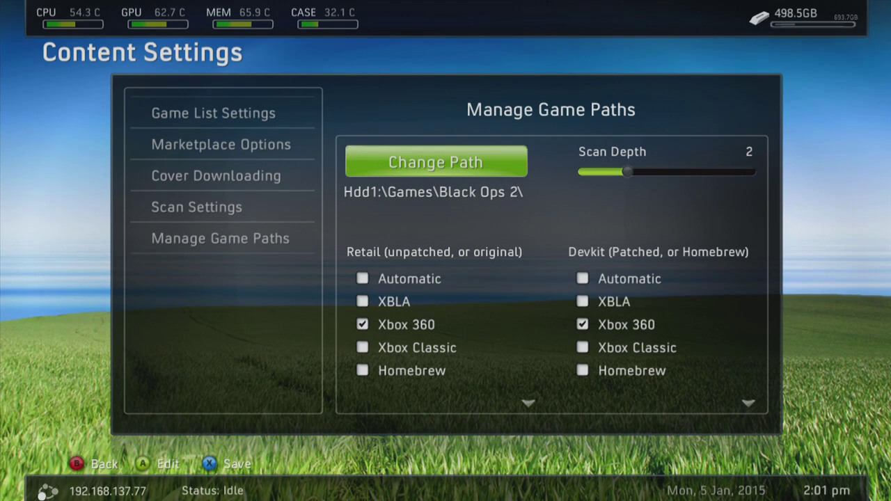
- Set scan depth to 3, save the Black Ops 2 path, and return to the Library menu
key(Down)
key(Right)
key(Up)
key(Up)
key(Up)
key(Down)
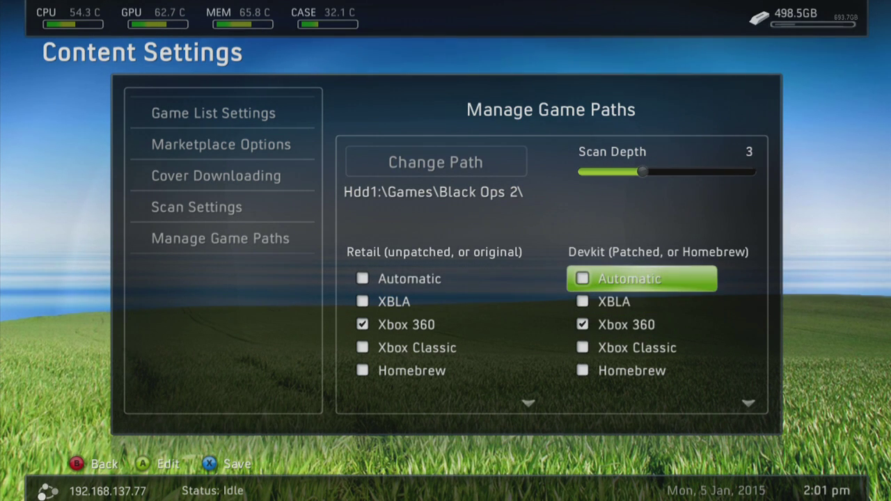
key(x)
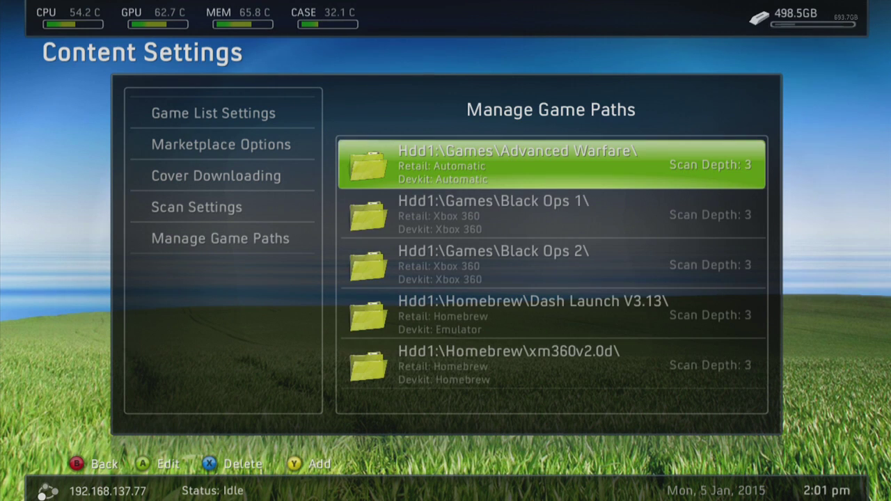
key(b)
key(b)
key(b)
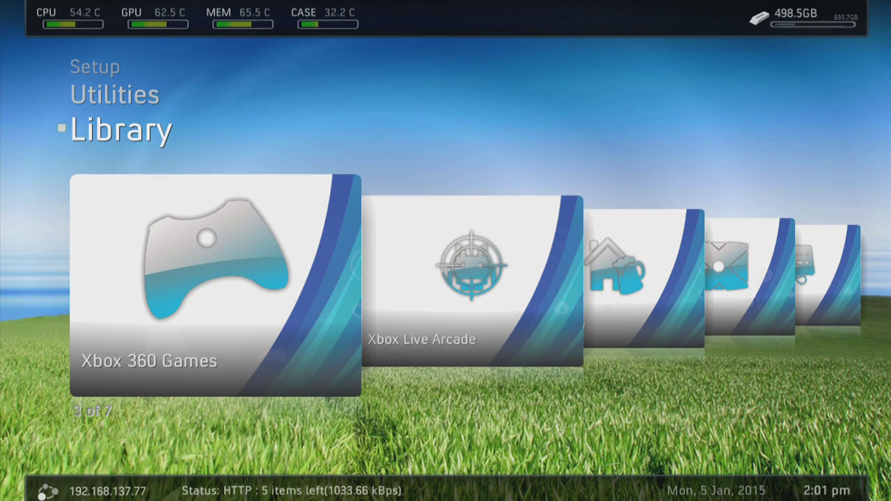
- Browse Black Ops and Black Ops II in Xbox 360 Games, change cover layout, and open Black Ops' options
key(a)
key(Right)
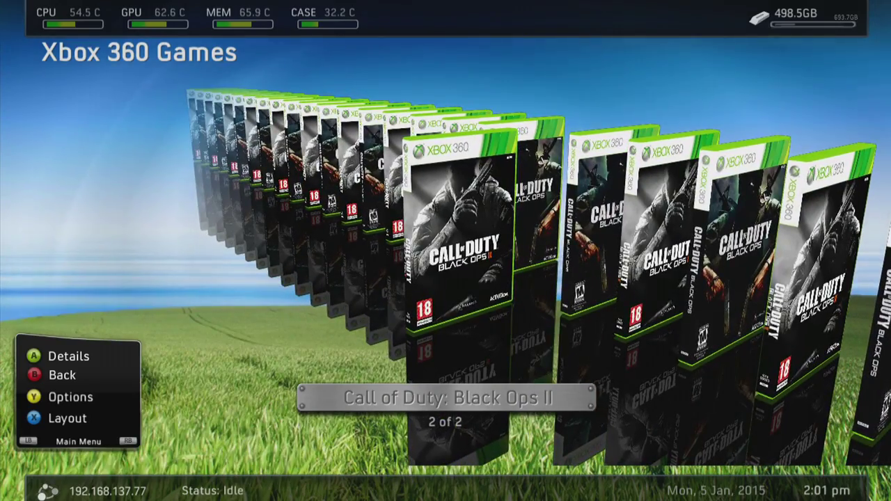
key(Left)
key(Right)
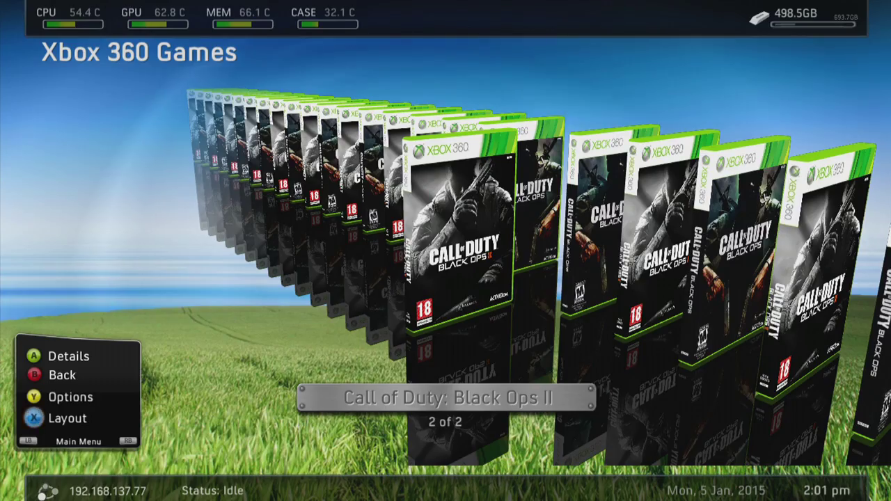
key(x)
key(Left)
key(x)
key(Right)
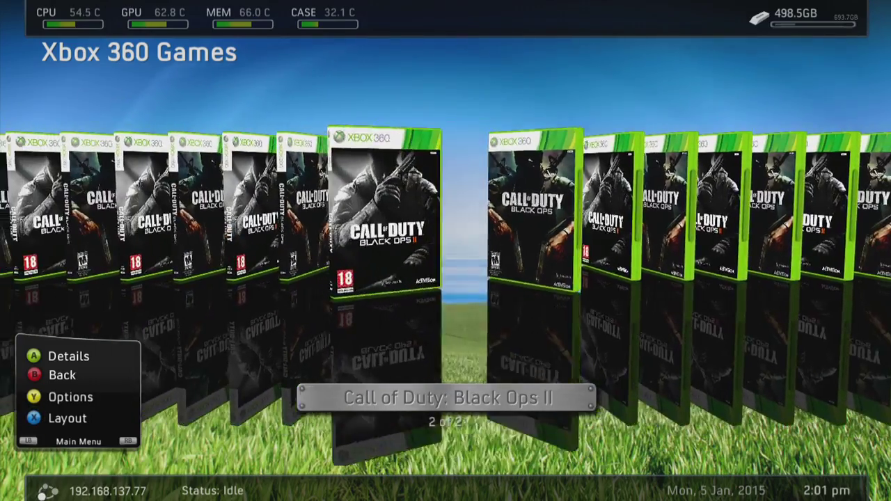
key(Left)
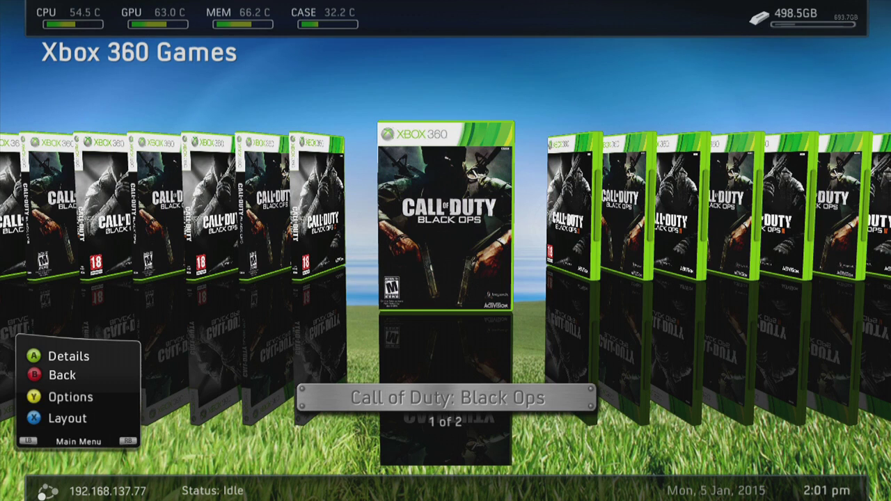
key(y)
key(Down)
key(Up)
key(Down)
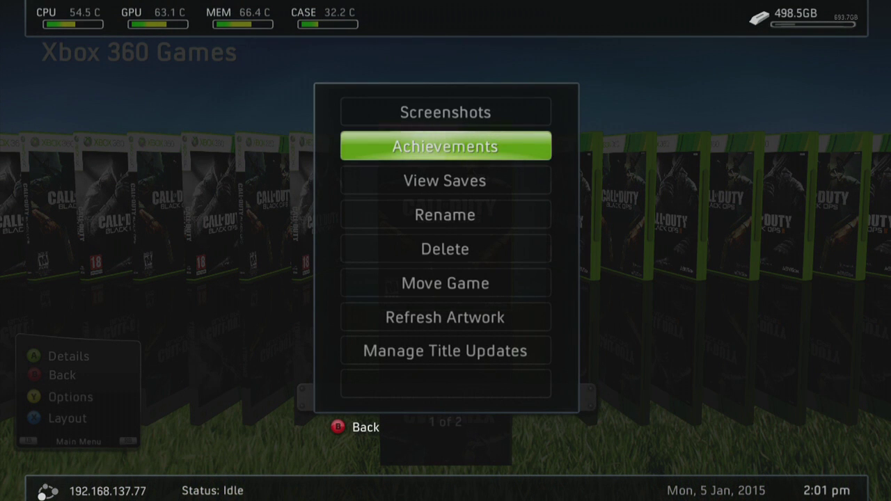
key(Down)
key(Down)
key(Down)
key(Down)
key(Down)
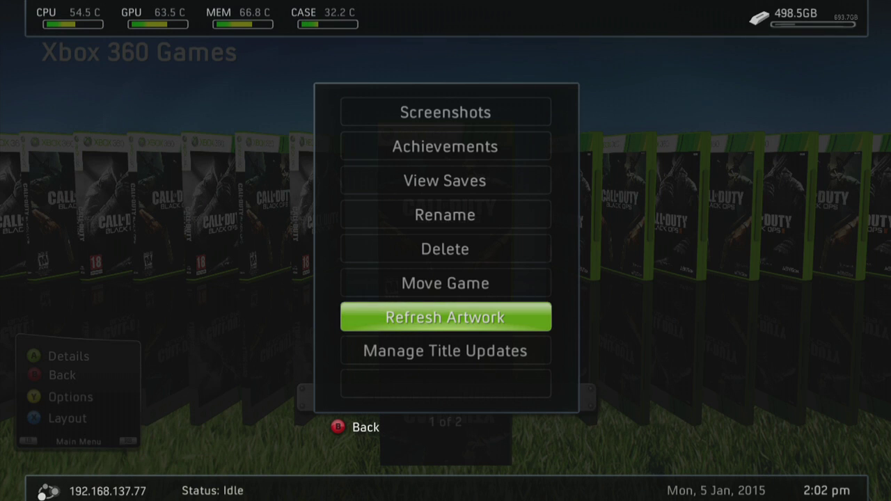
key(Down)
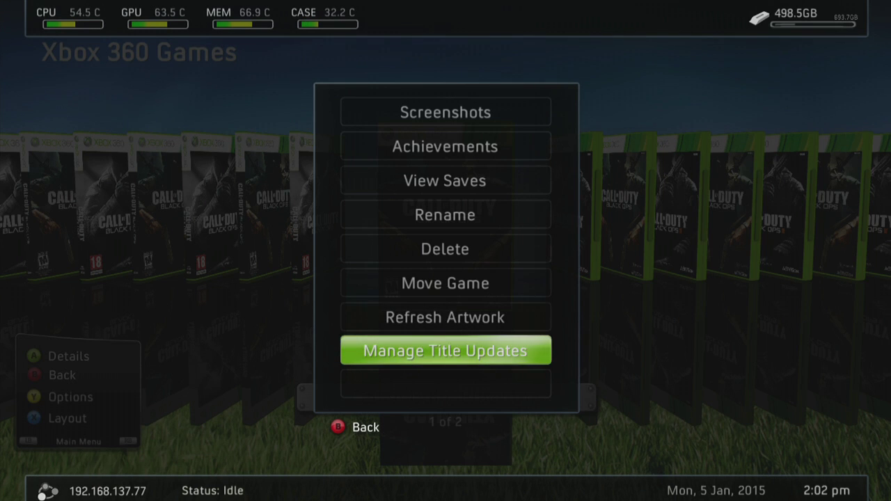
key(Return)
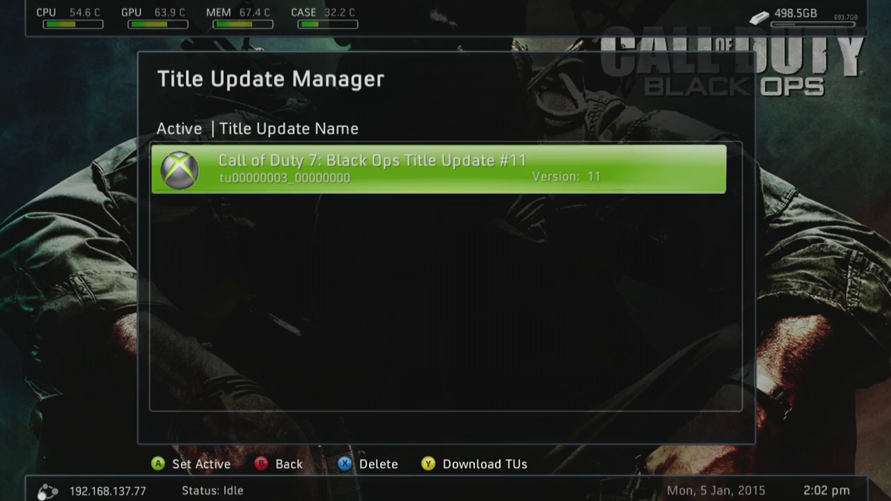
key(Escape)
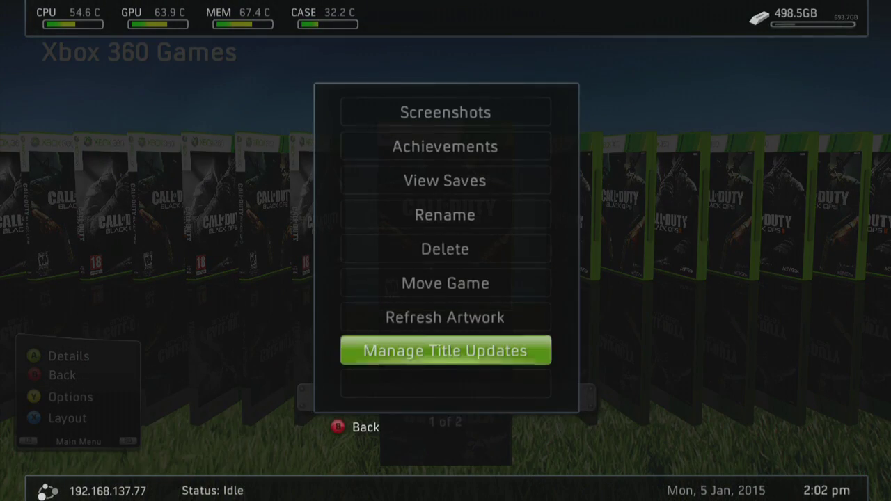
key(Escape)
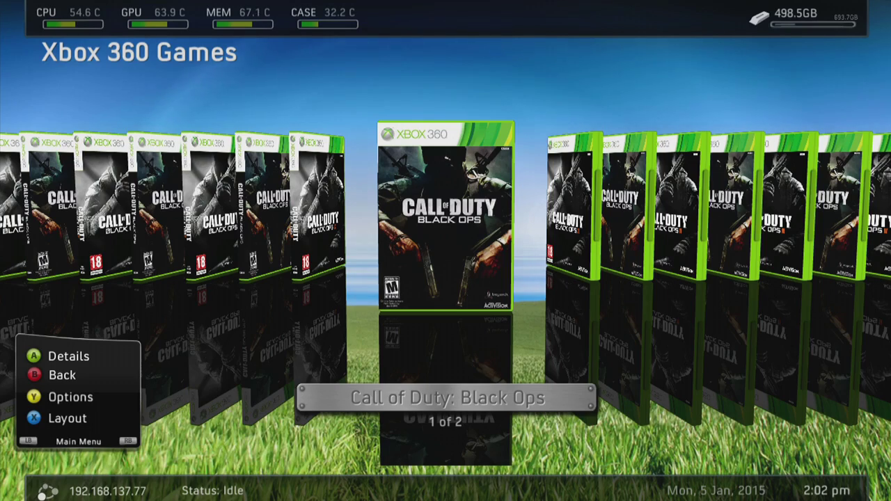
- Open the Call of Duty: Black Ops details and flip its box art to the back and front
key(Return)
key(x)
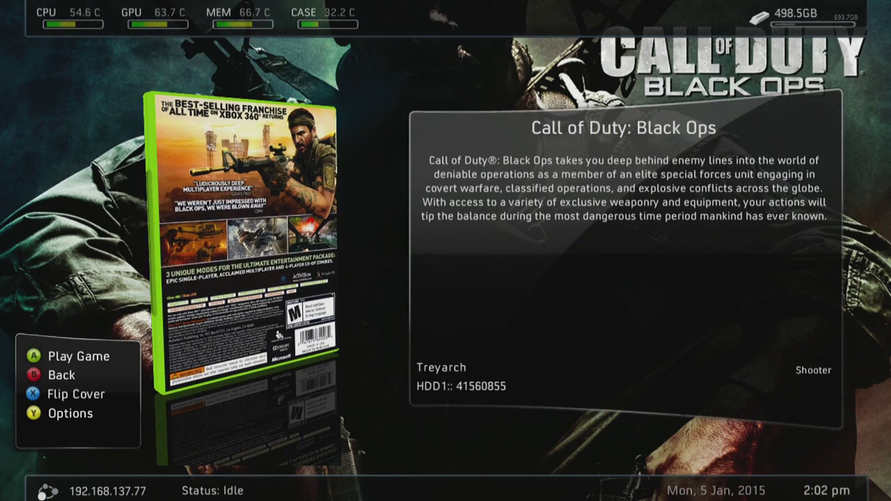
key(x)
key(x)
key(x)
key(x)
key(x)
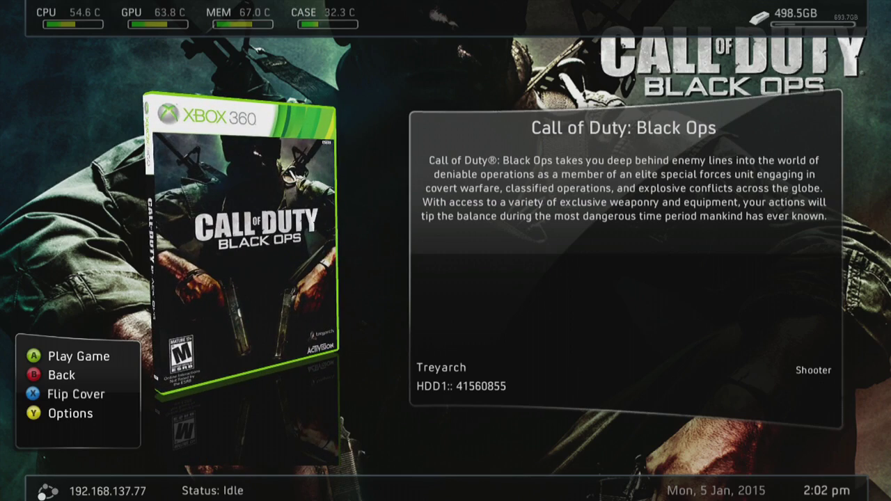
key(x)
key(x)
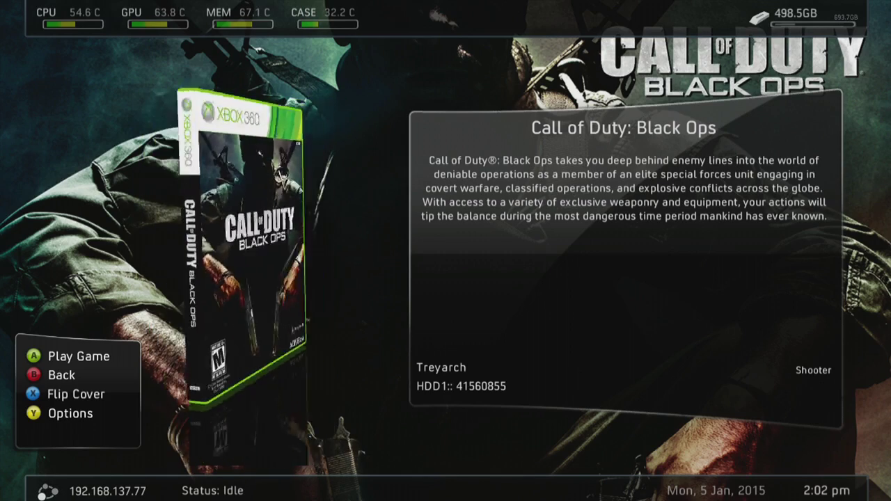